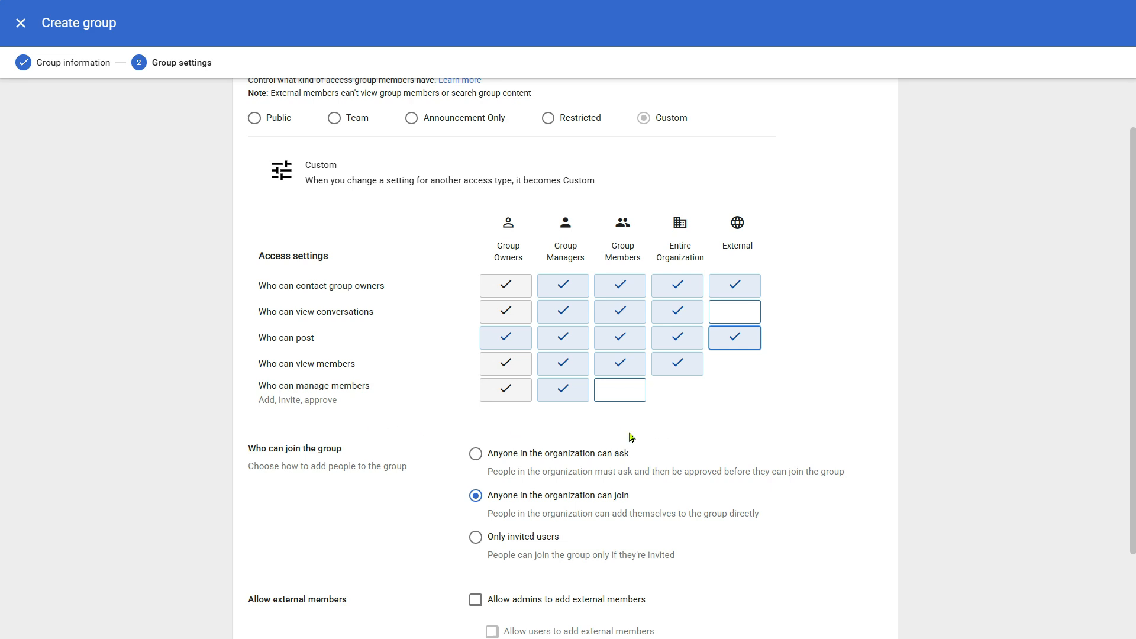
Step: Restrict joining the group to only invited users and create the group
{"action": "scroll", "coordinate": [631, 437], "scroll_direction": "down", "scroll_amount": 1}
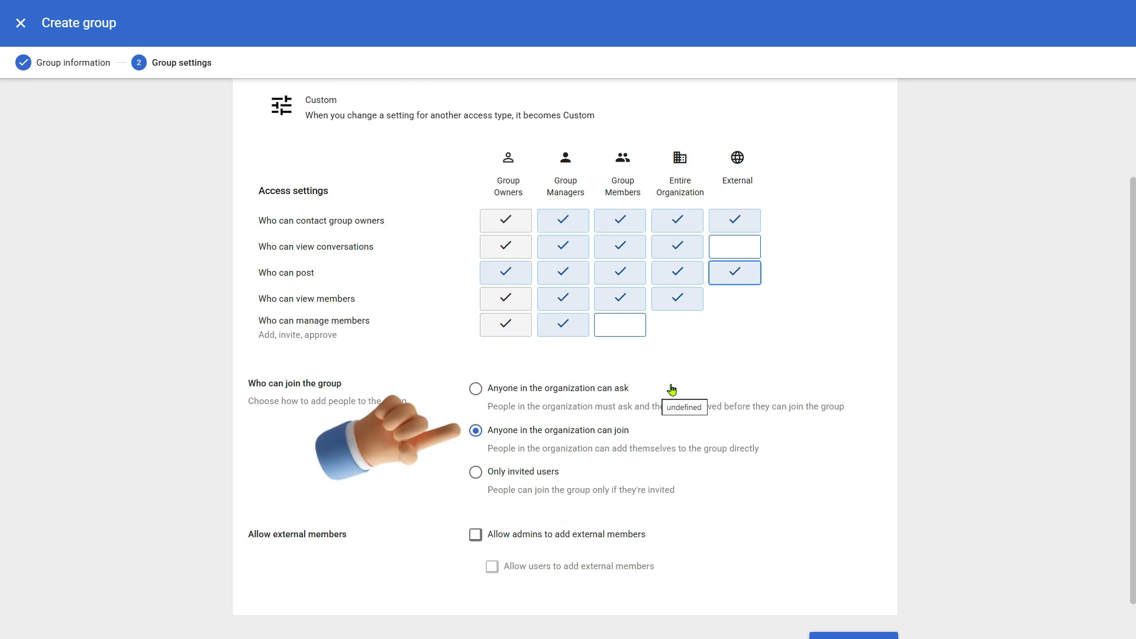
{"action": "scroll", "coordinate": [672, 389], "scroll_direction": "down", "scroll_amount": 1}
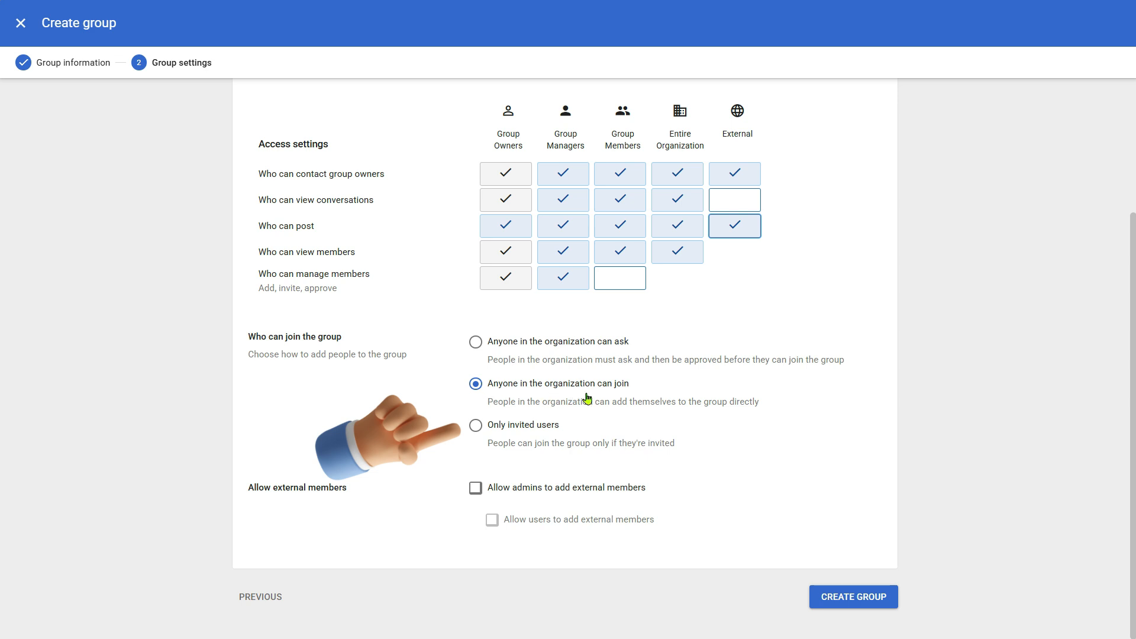
{"action": "left_click", "coordinate": [478, 437]}
{"action": "left_click", "coordinate": [864, 599]}
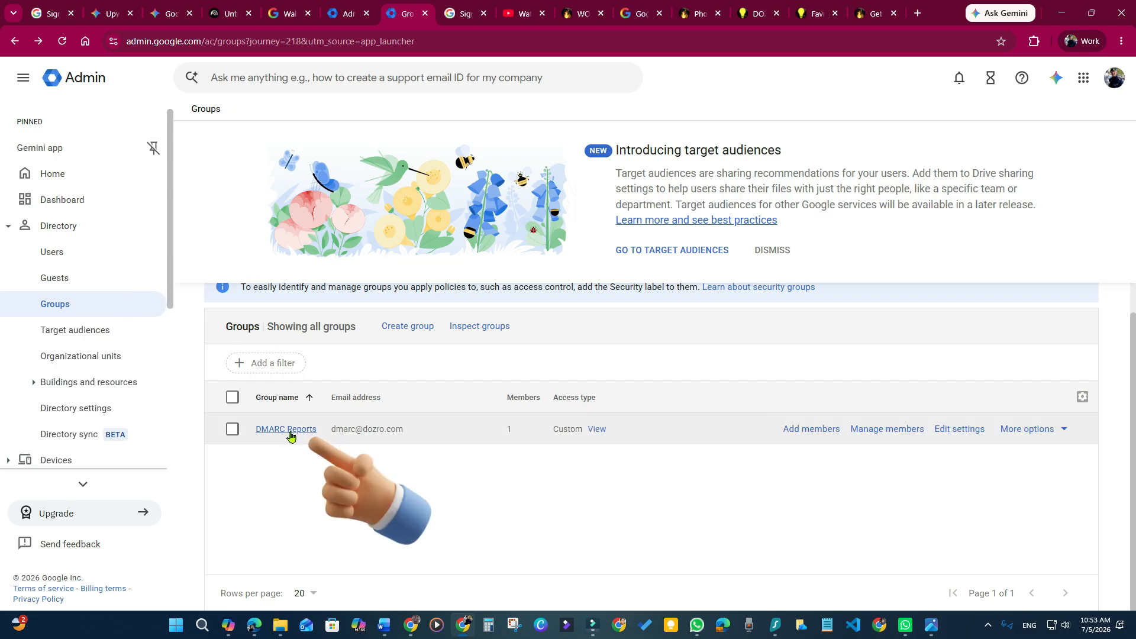
Step: Open the DMARC Reports group's details and view its members
{"action": "left_click", "coordinate": [289, 434]}
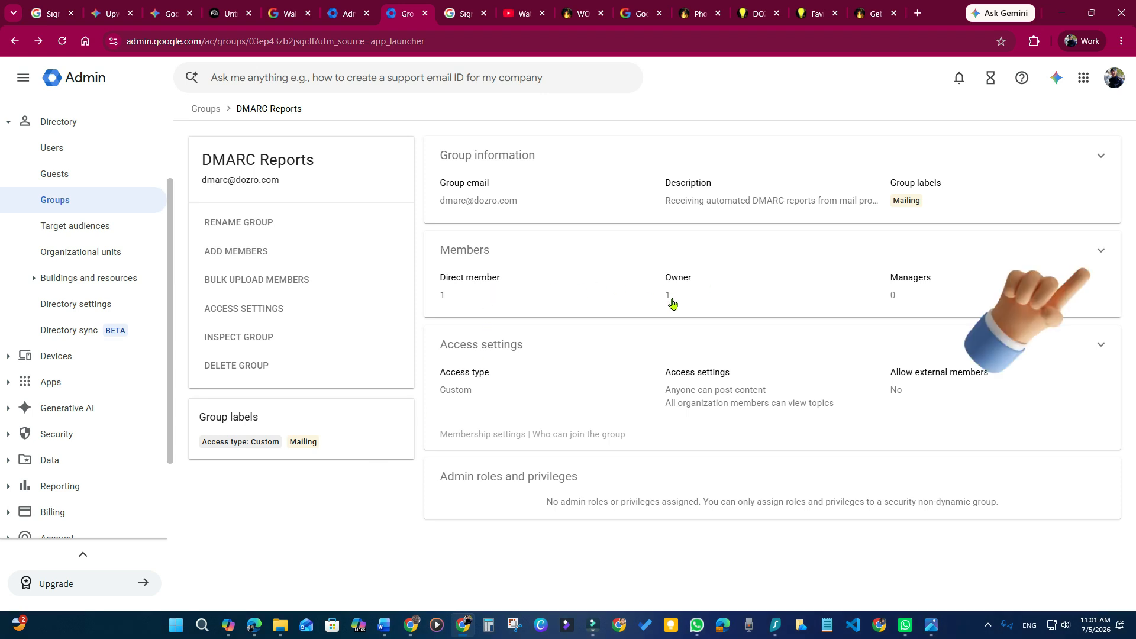
{"action": "left_click", "coordinate": [1099, 249]}
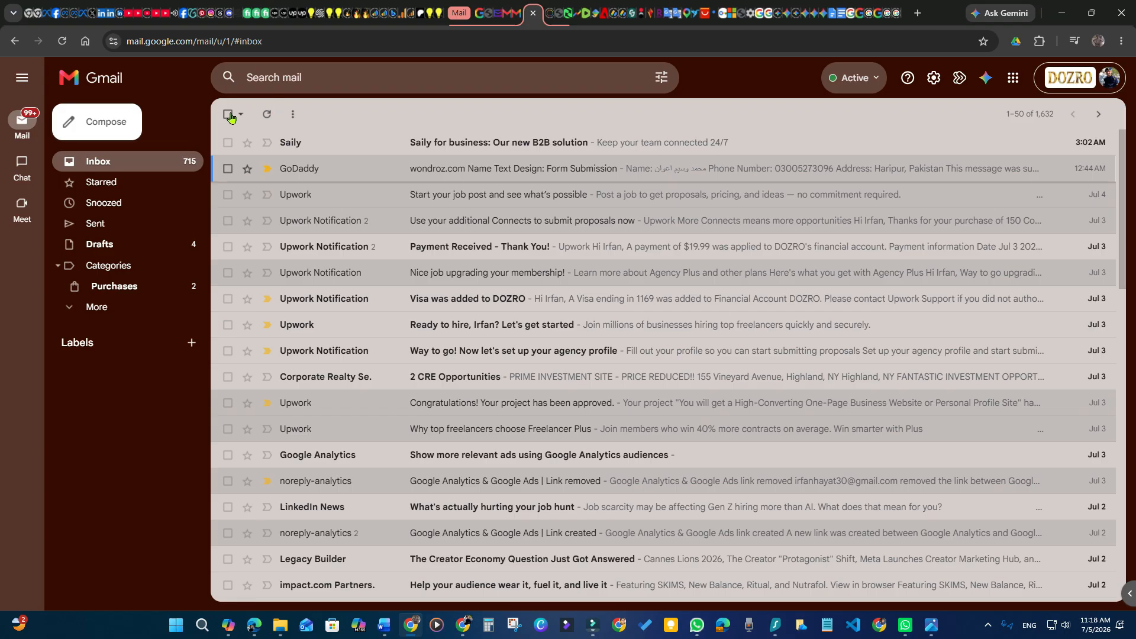
Step: Switch to Gmail and create a label named DMARC Reports
{"action": "left_click", "coordinate": [194, 347]}
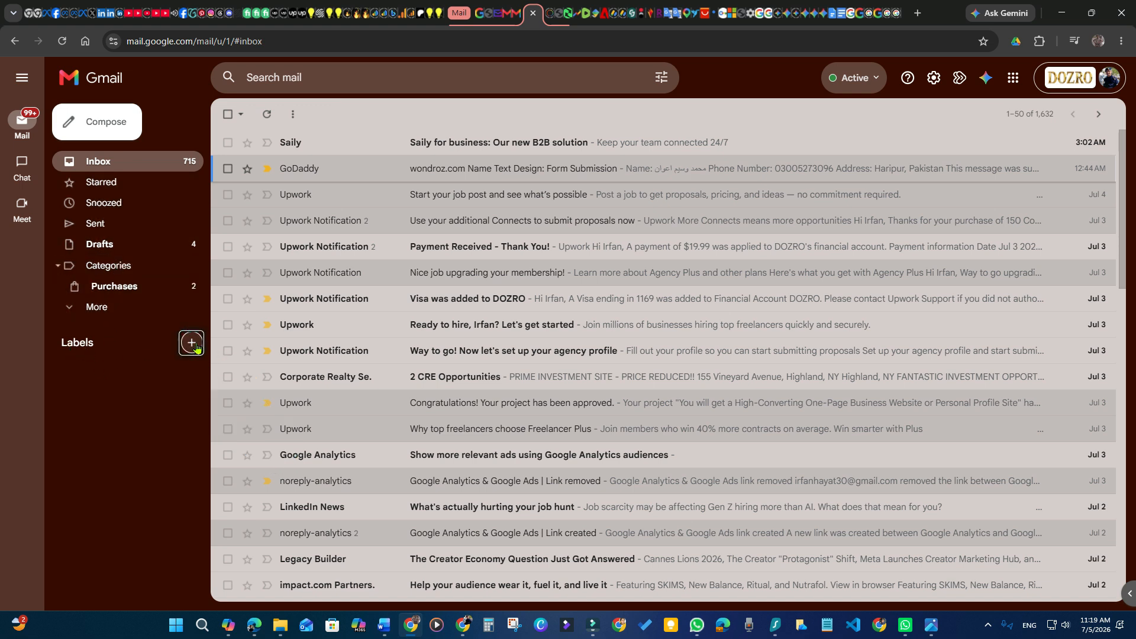
{"action": "type", "text": "DMARC Reports"}
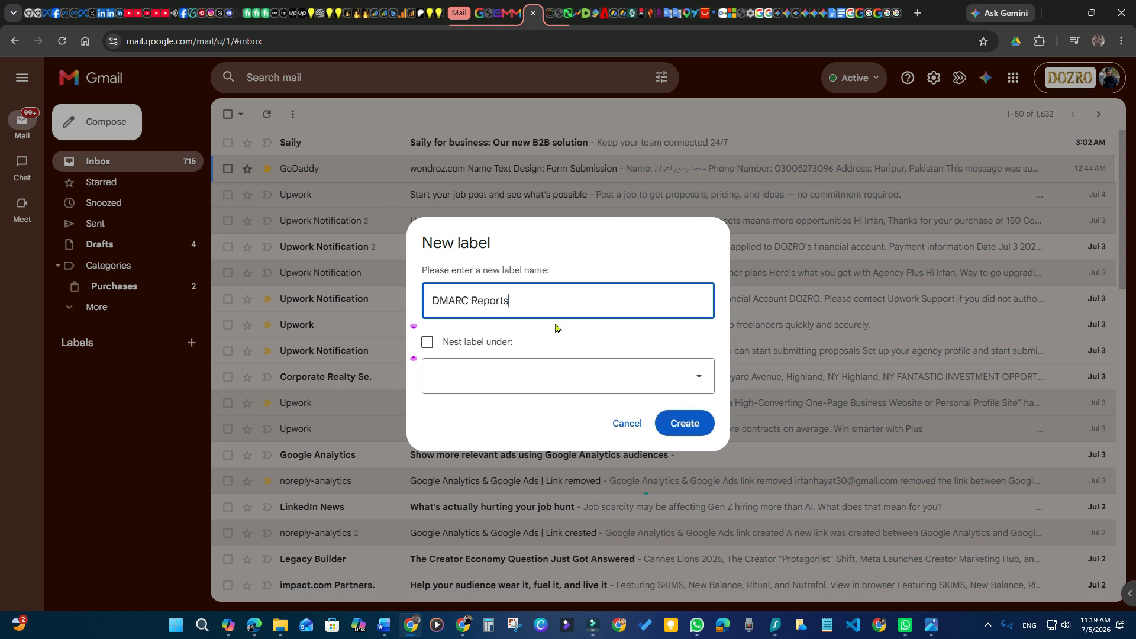
{"action": "left_click", "coordinate": [694, 431]}
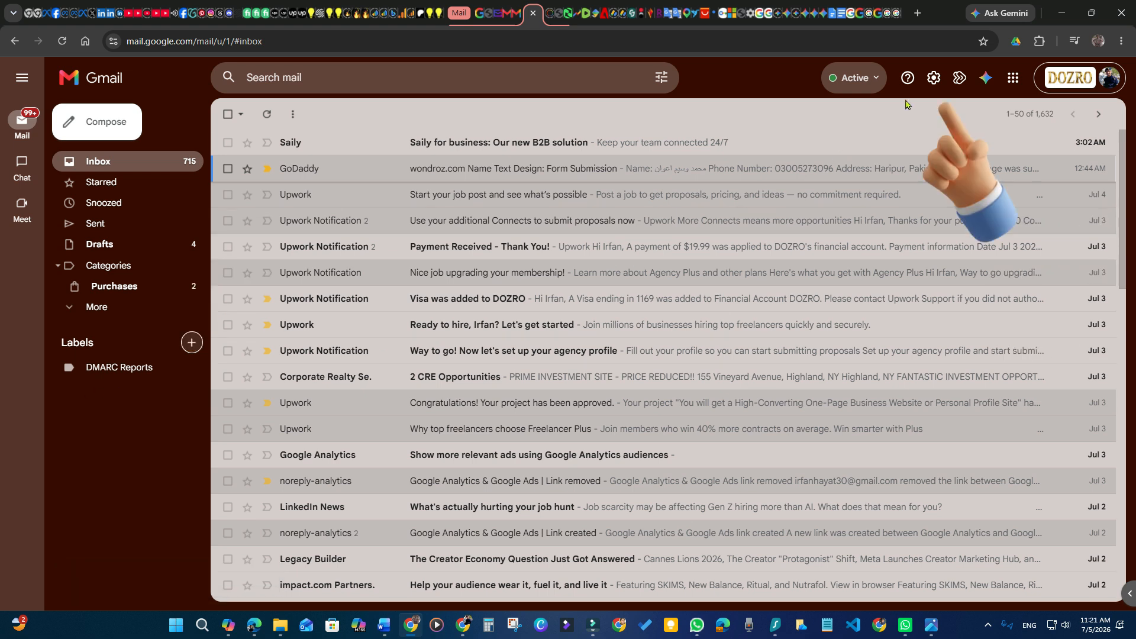
Step: Start a new mail filter matching messages sent to the DMARC group's email address and proceed to its actions
{"action": "left_click", "coordinate": [934, 77]}
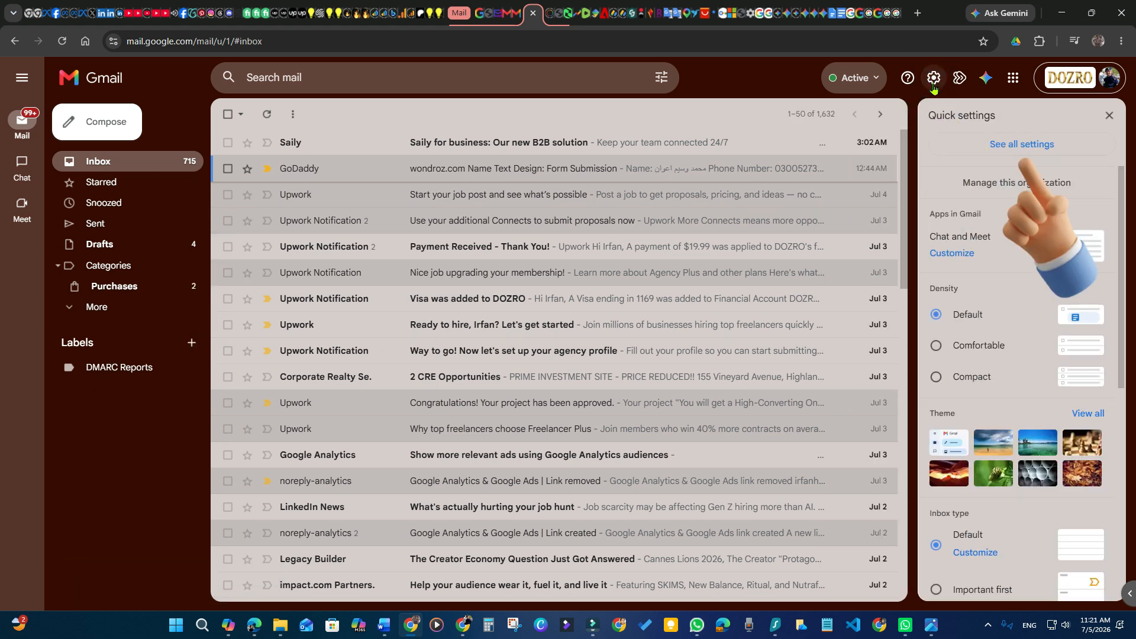
{"action": "left_click", "coordinate": [1031, 148]}
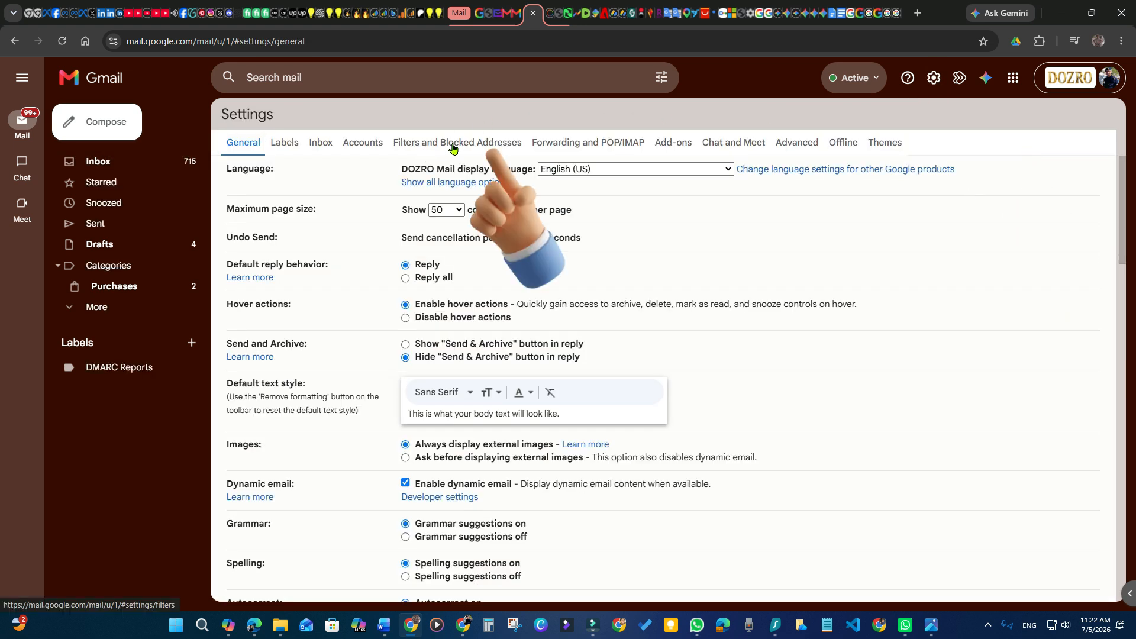
{"action": "left_click", "coordinate": [454, 148]}
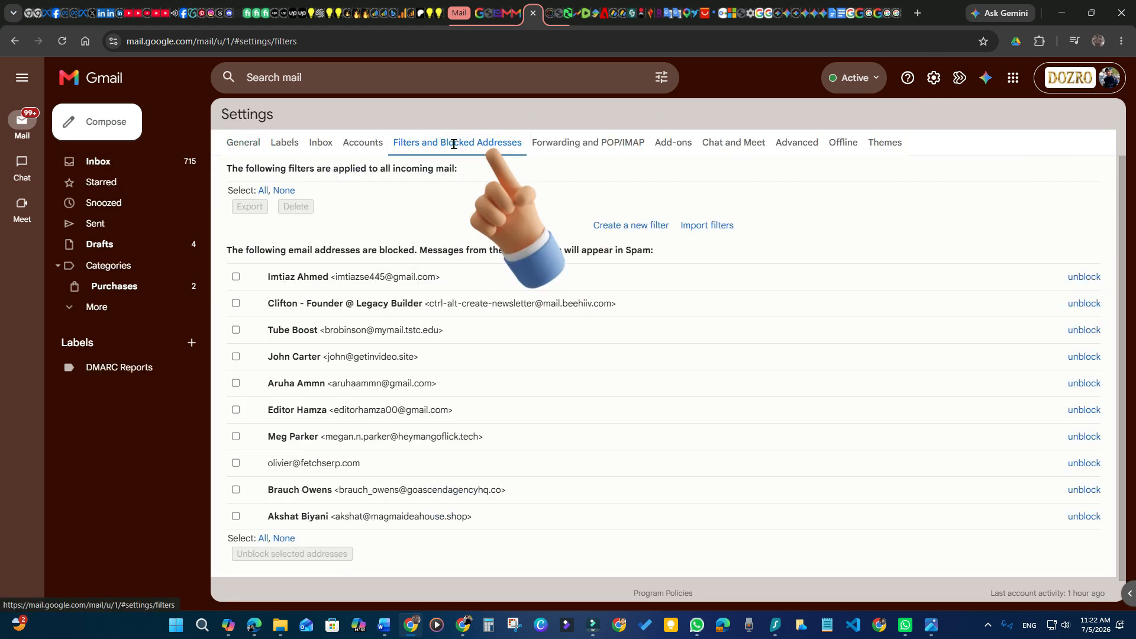
{"action": "left_click", "coordinate": [635, 230]}
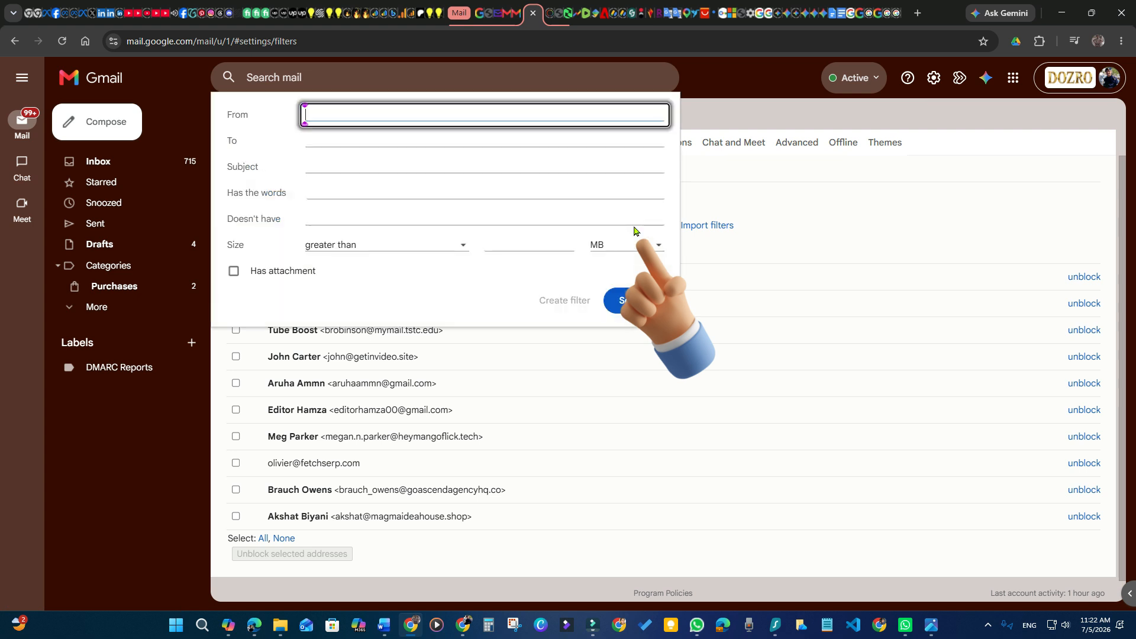
{"action": "left_click", "coordinate": [318, 142]}
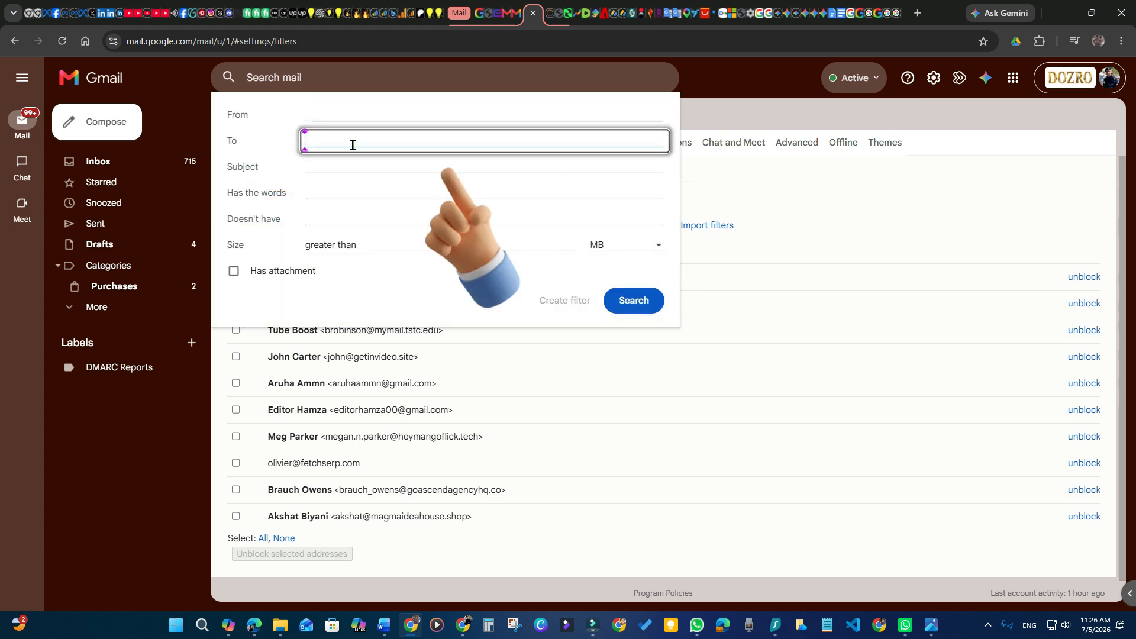
{"action": "key", "text": "ctrl+v"}
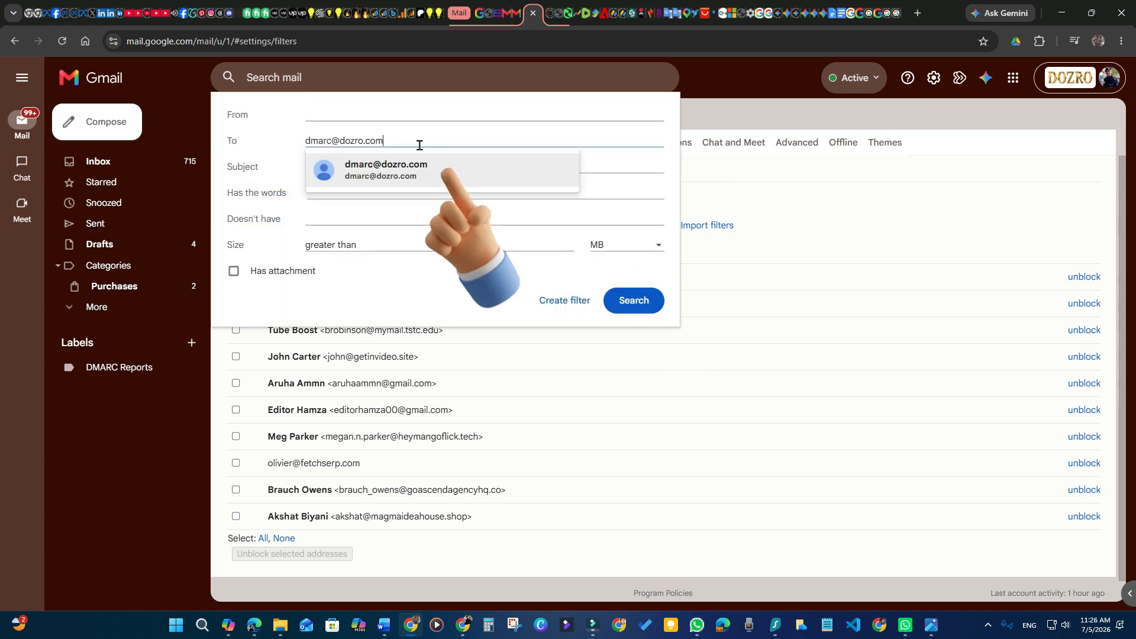
{"action": "left_click", "coordinate": [379, 173]}
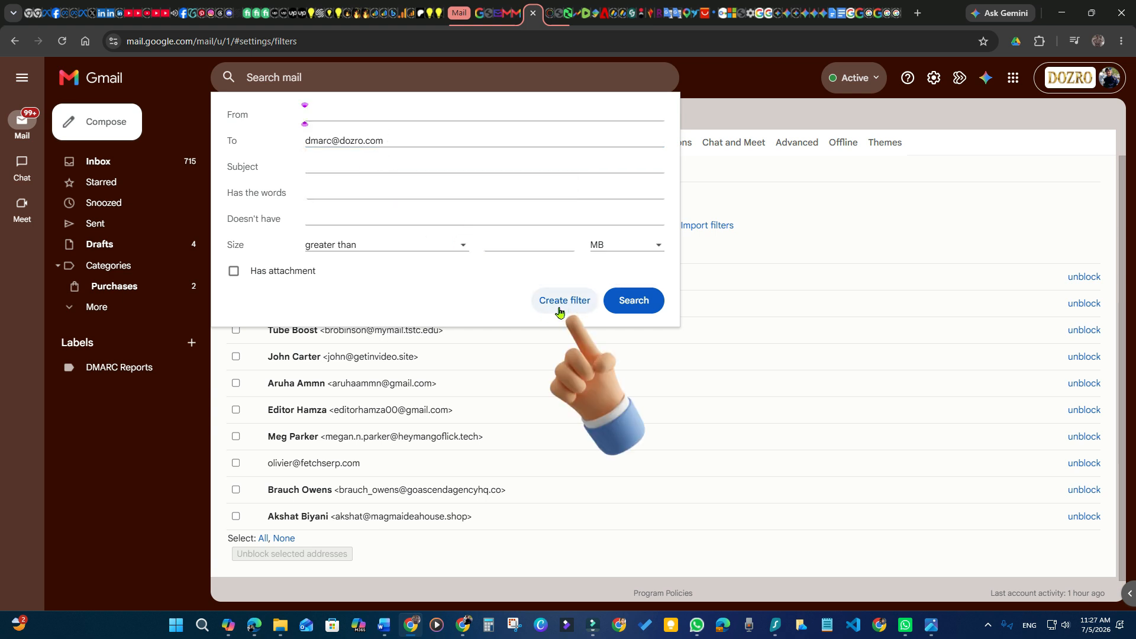
{"action": "left_click", "coordinate": [564, 301]}
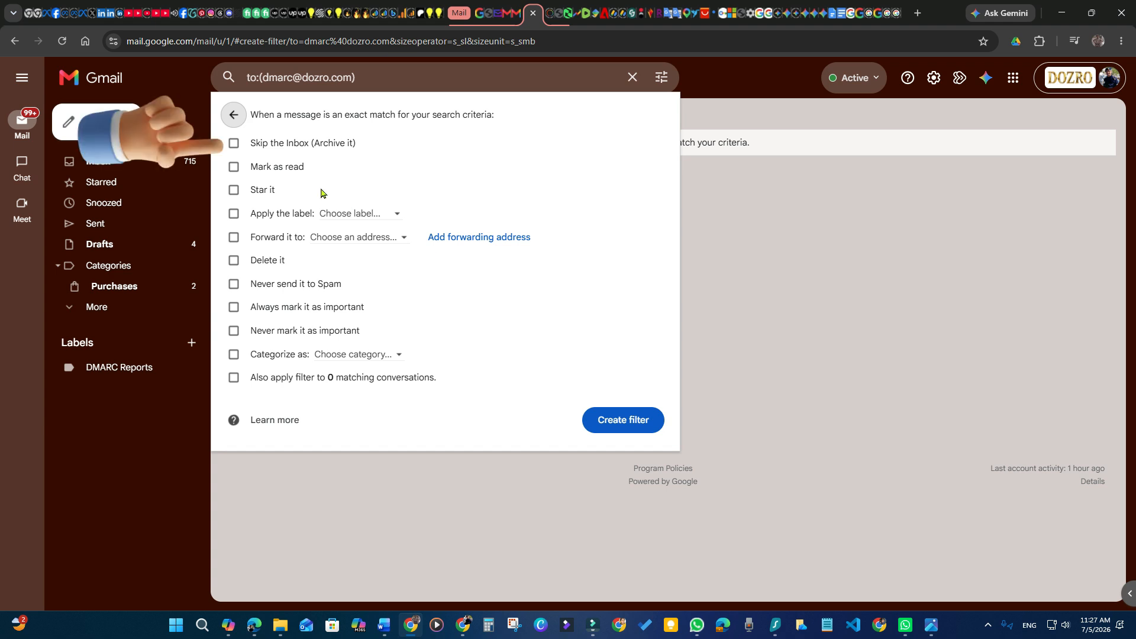
Step: Set the filter to skip the inbox and apply the DMARC Reports label, and create the filter
{"action": "left_click", "coordinate": [233, 144]}
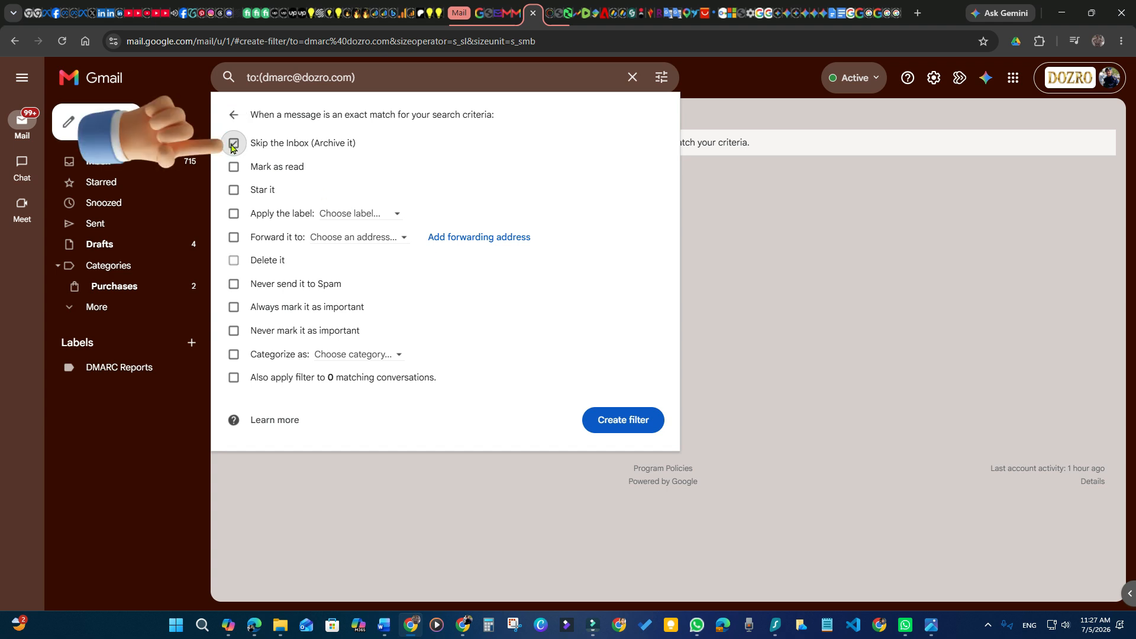
{"action": "left_click", "coordinate": [235, 215]}
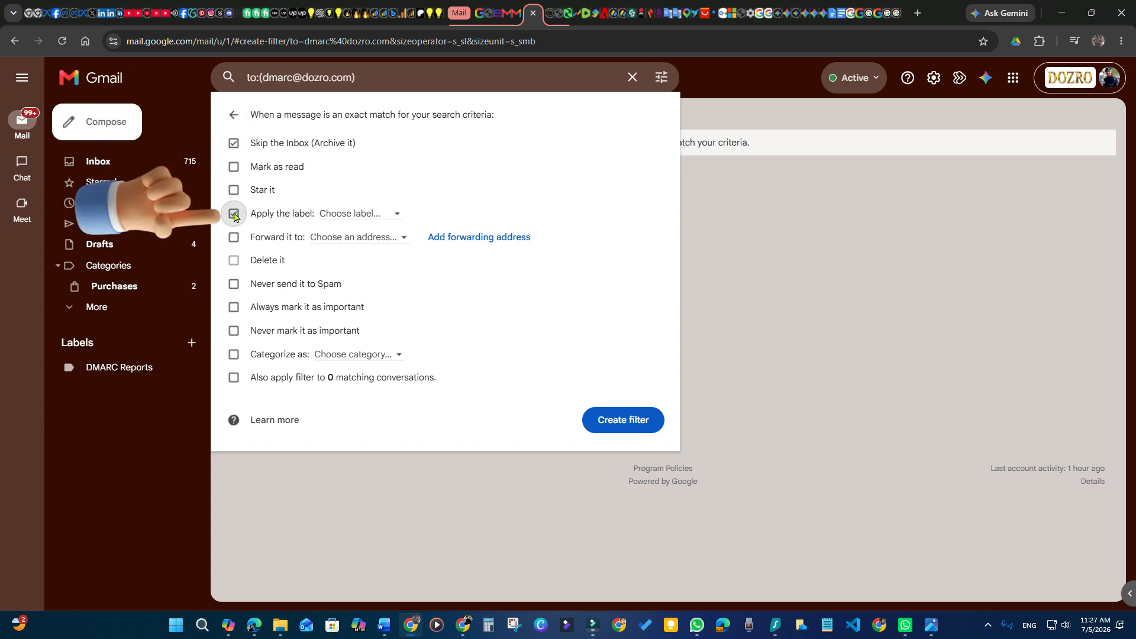
{"action": "left_click", "coordinate": [396, 214]}
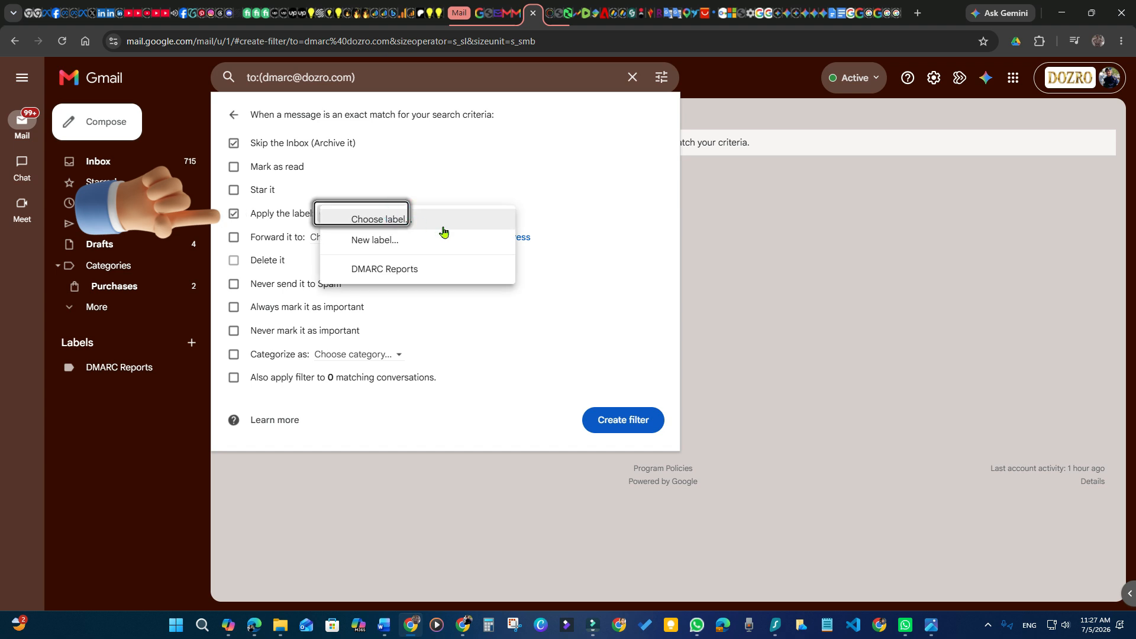
{"action": "left_click", "coordinate": [387, 269]}
{"action": "left_click", "coordinate": [434, 174]}
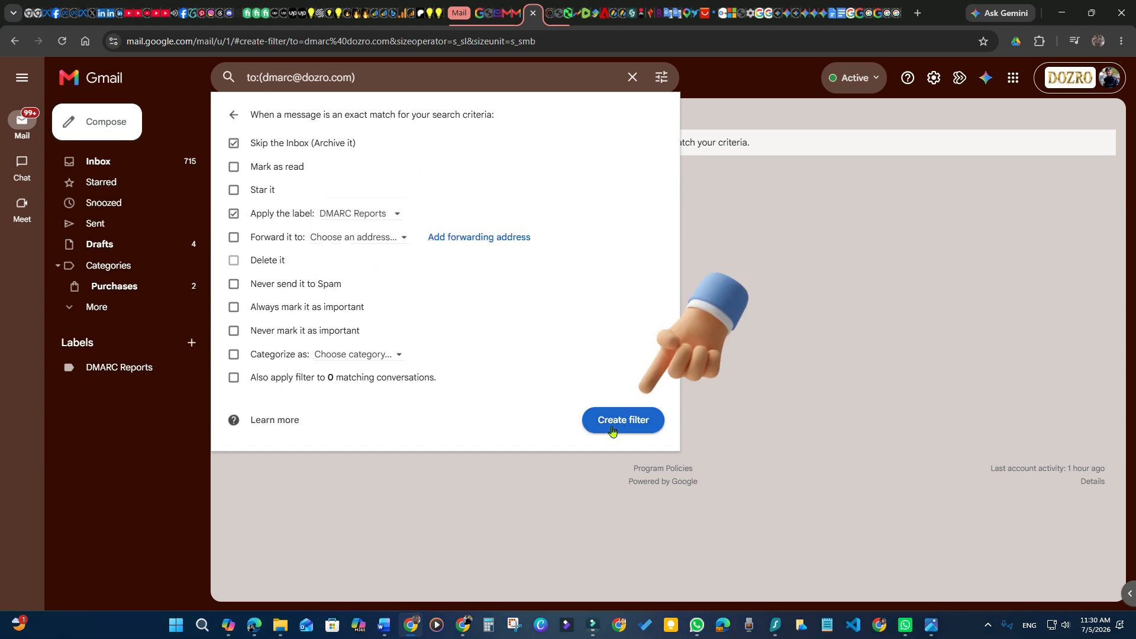
{"action": "left_click", "coordinate": [620, 430]}
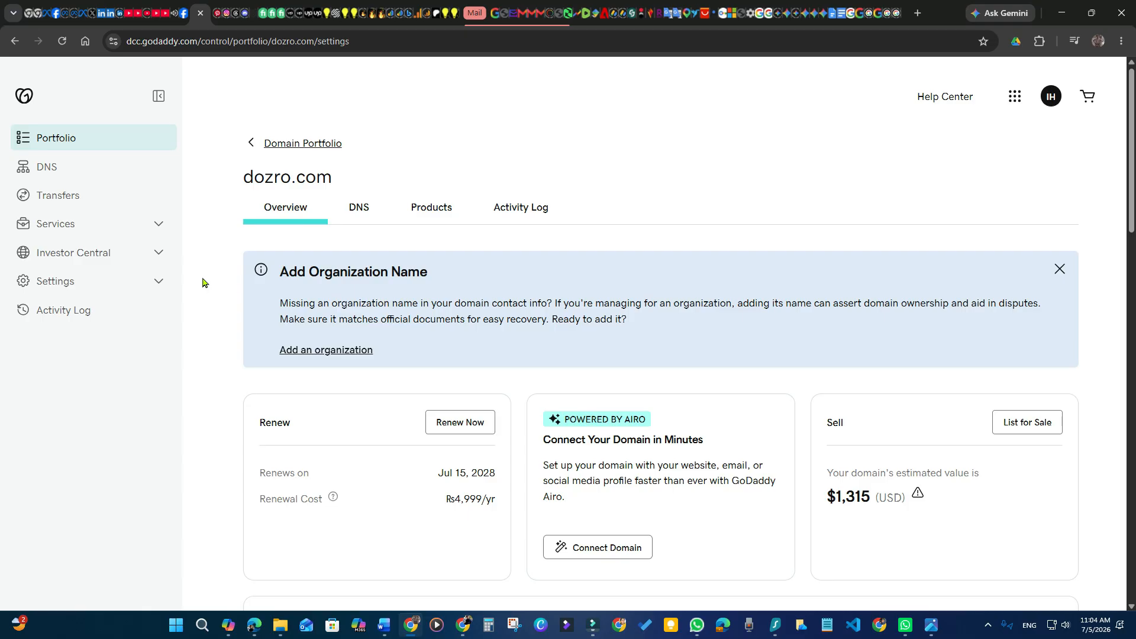
Step: Switch to GoDaddy and add a new TXT record named _dmarc to the DNS records of dozro.com
{"action": "left_click", "coordinate": [361, 217]}
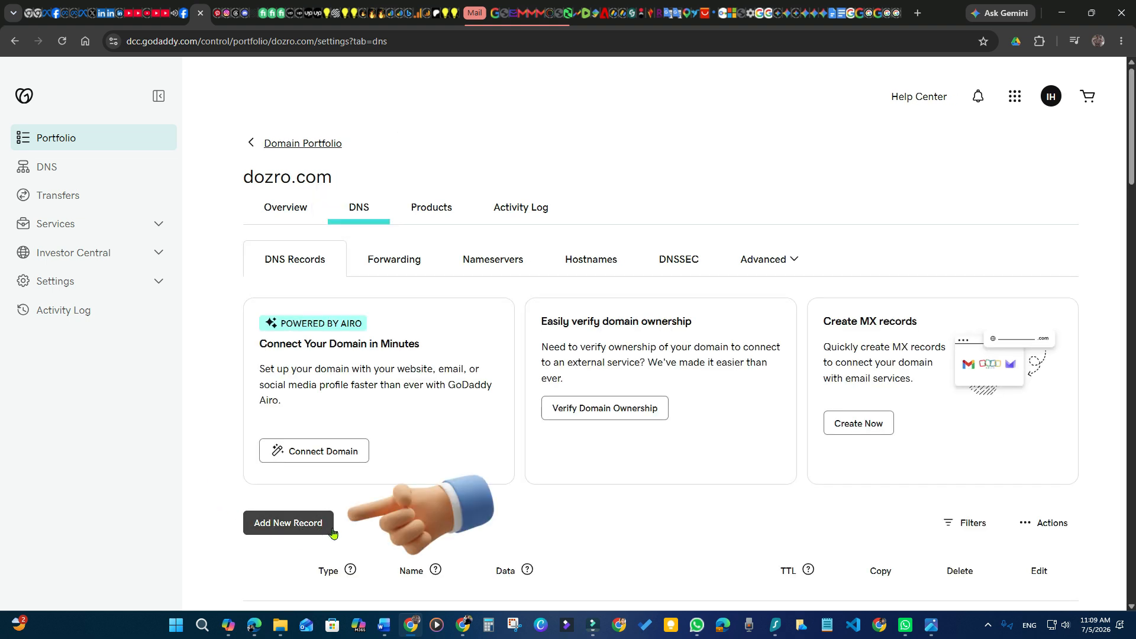
{"action": "left_click", "coordinate": [296, 525]}
{"action": "scroll", "coordinate": [189, 485], "scroll_direction": "down", "scroll_amount": 2}
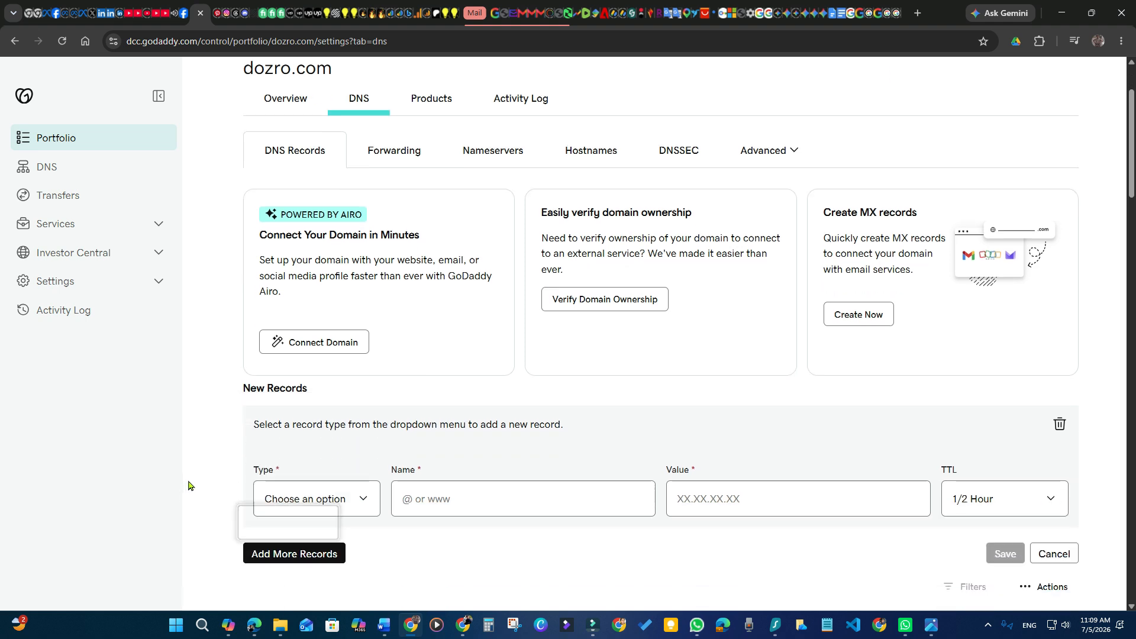
{"action": "left_click", "coordinate": [319, 479]}
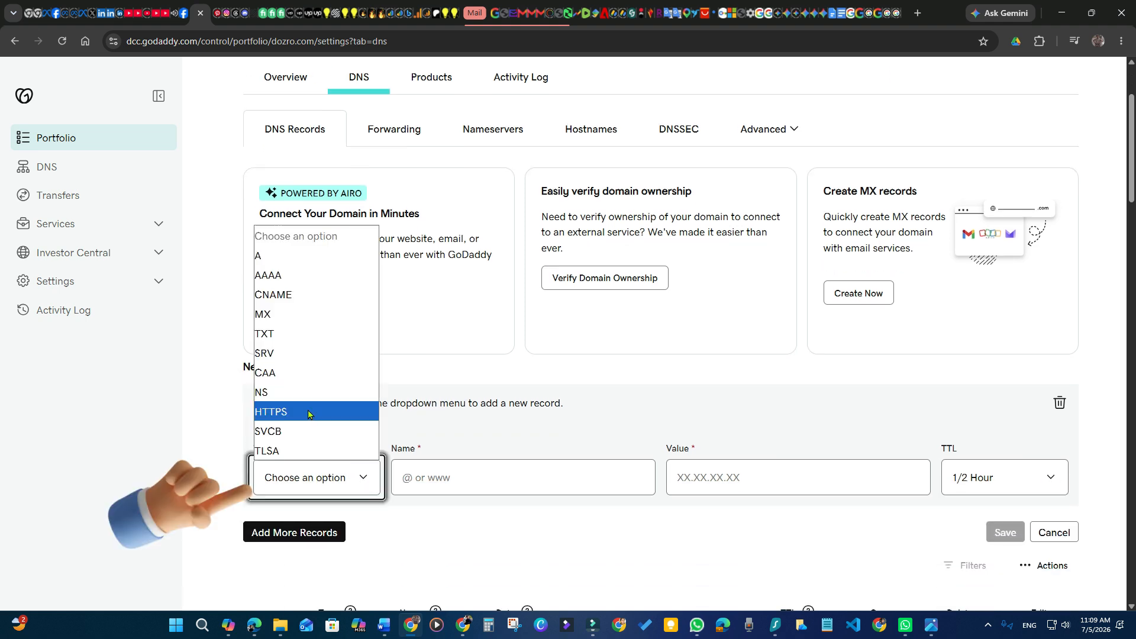
{"action": "left_click", "coordinate": [275, 333]}
{"action": "left_click", "coordinate": [425, 477]}
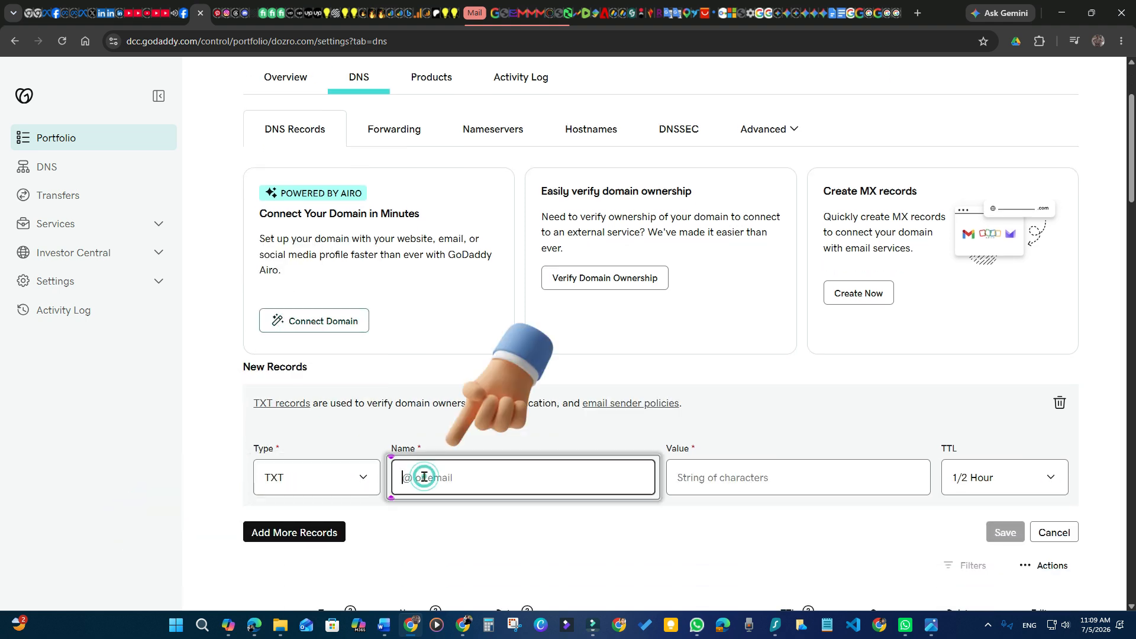
{"action": "type", "text": "_dmarc"}
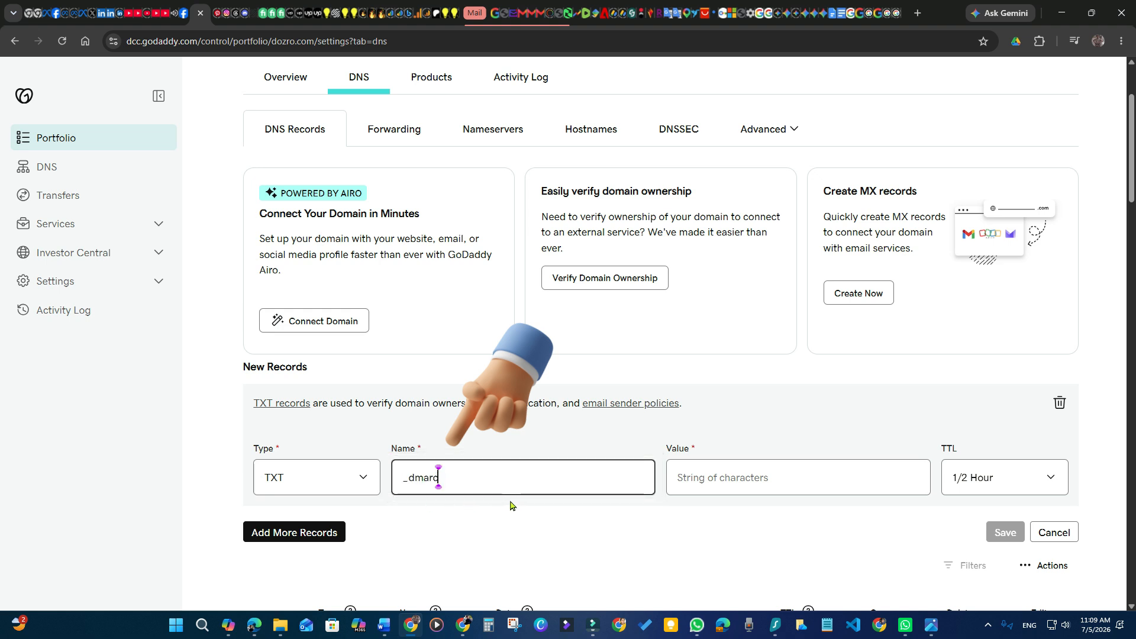
Step: Set the _dmarc record's value to v=DMARC1; p=none; with a rua=mailto: tag holding the DMARC group's email address
{"action": "left_click", "coordinate": [691, 478]}
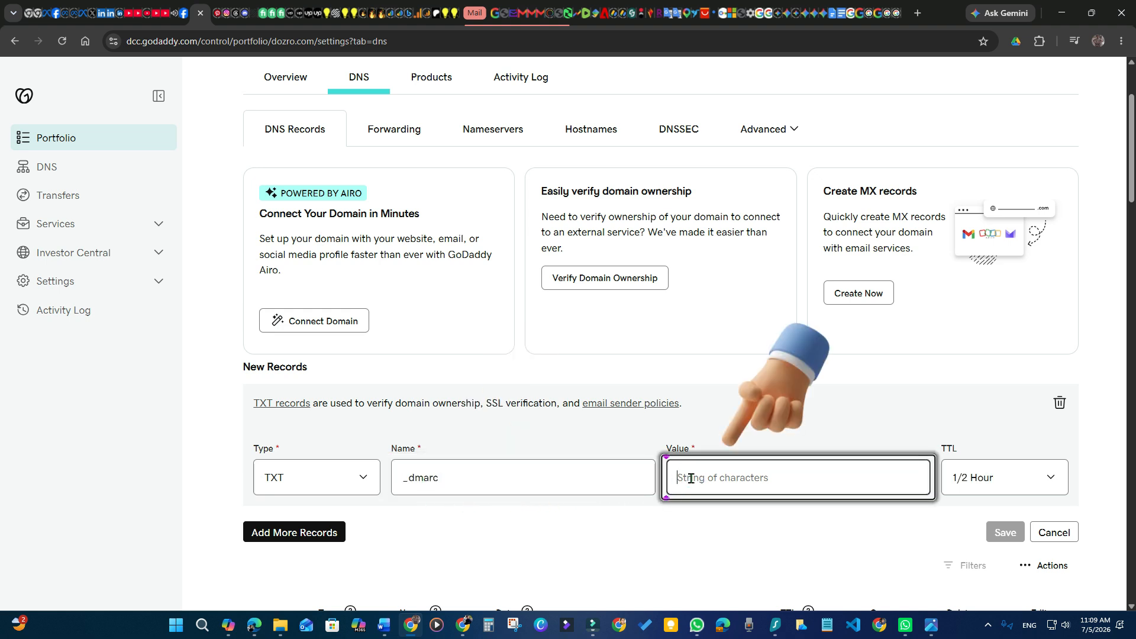
{"action": "right_click", "coordinate": [691, 478]}
{"action": "left_click", "coordinate": [735, 508]}
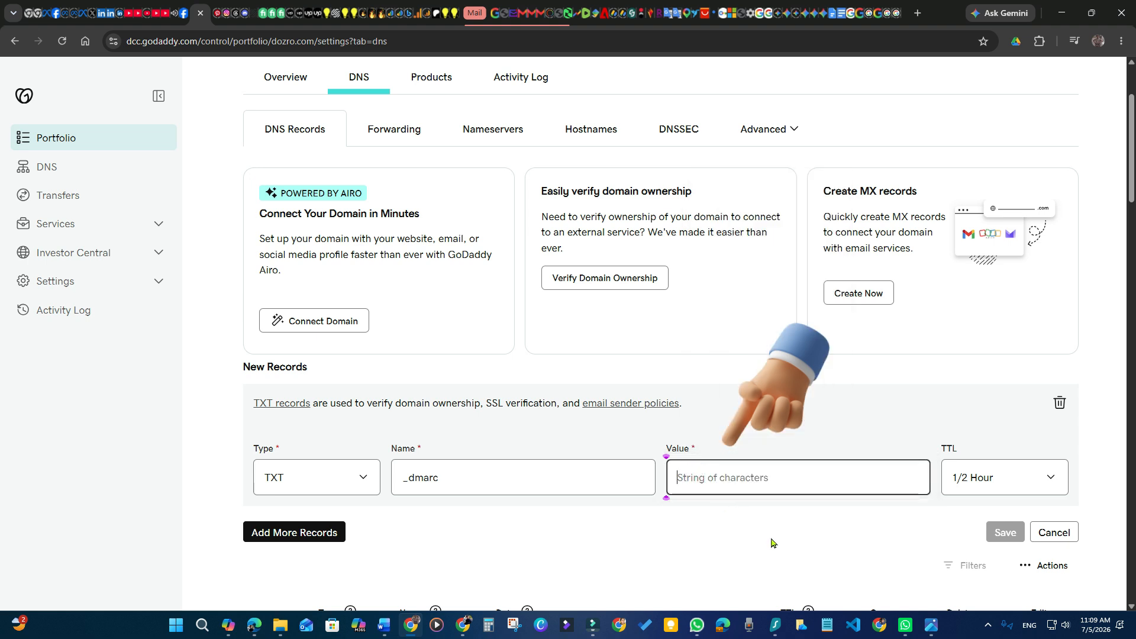
{"action": "key", "text": "ctrl+v"}
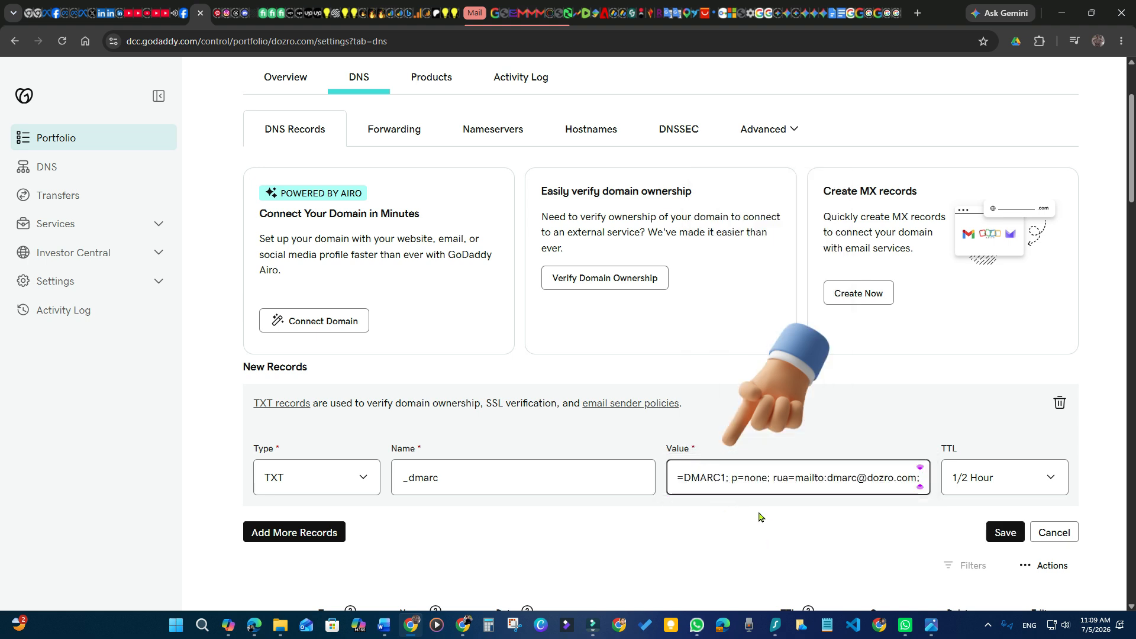
{"action": "left_click", "coordinate": [758, 518]}
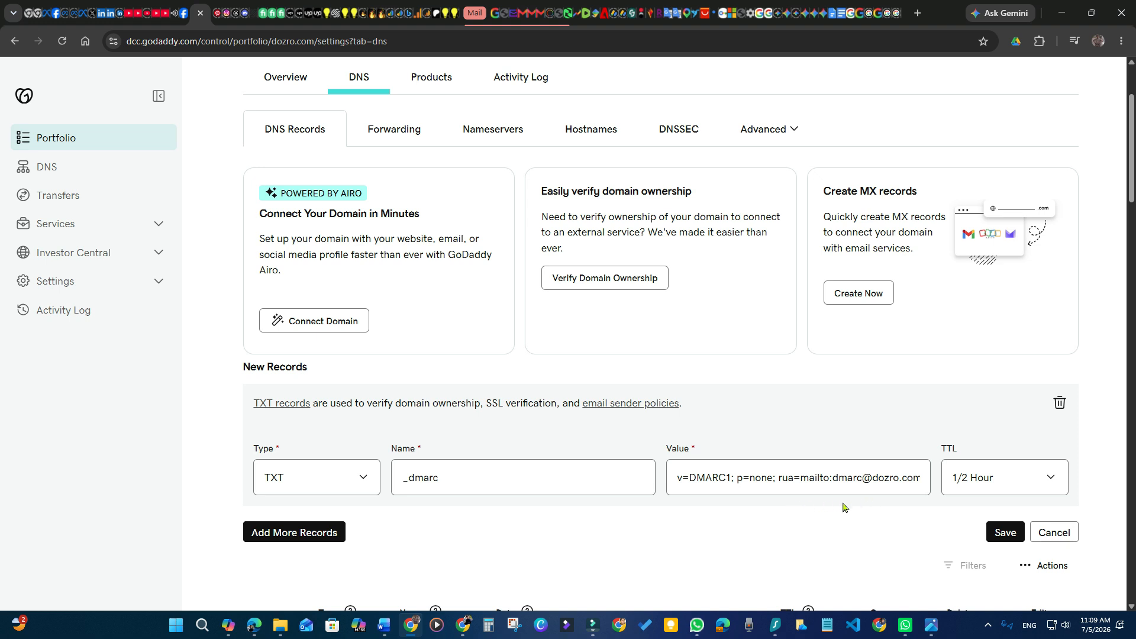
Step: Set the _dmarc record's TTL to 1 Hour and save the record
{"action": "left_click", "coordinate": [1050, 482]}
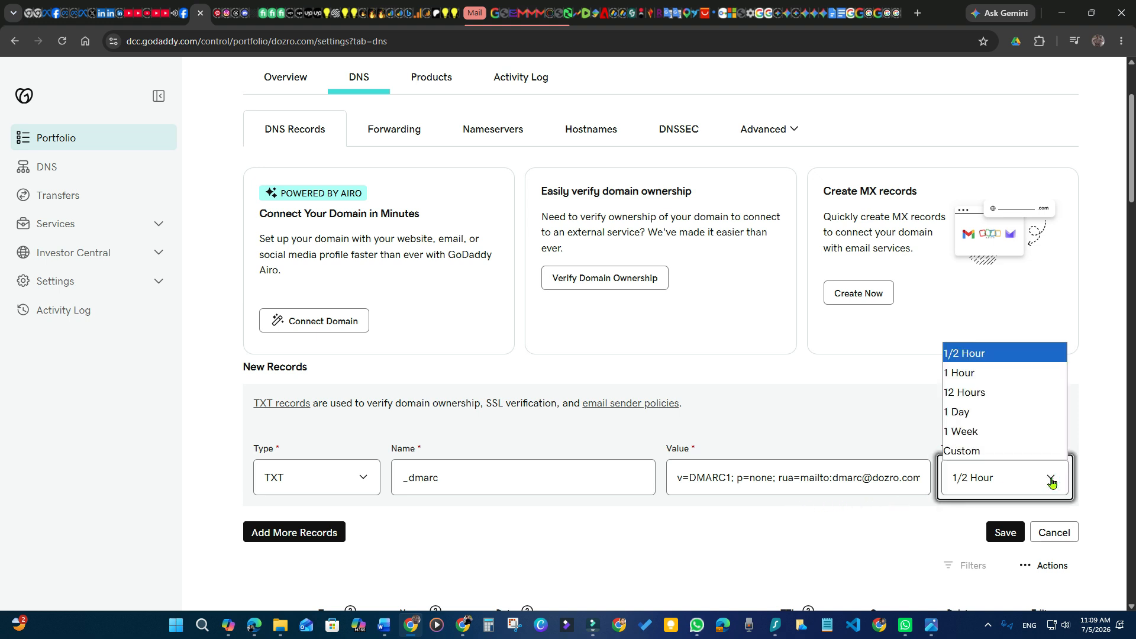
{"action": "left_click", "coordinate": [971, 377]}
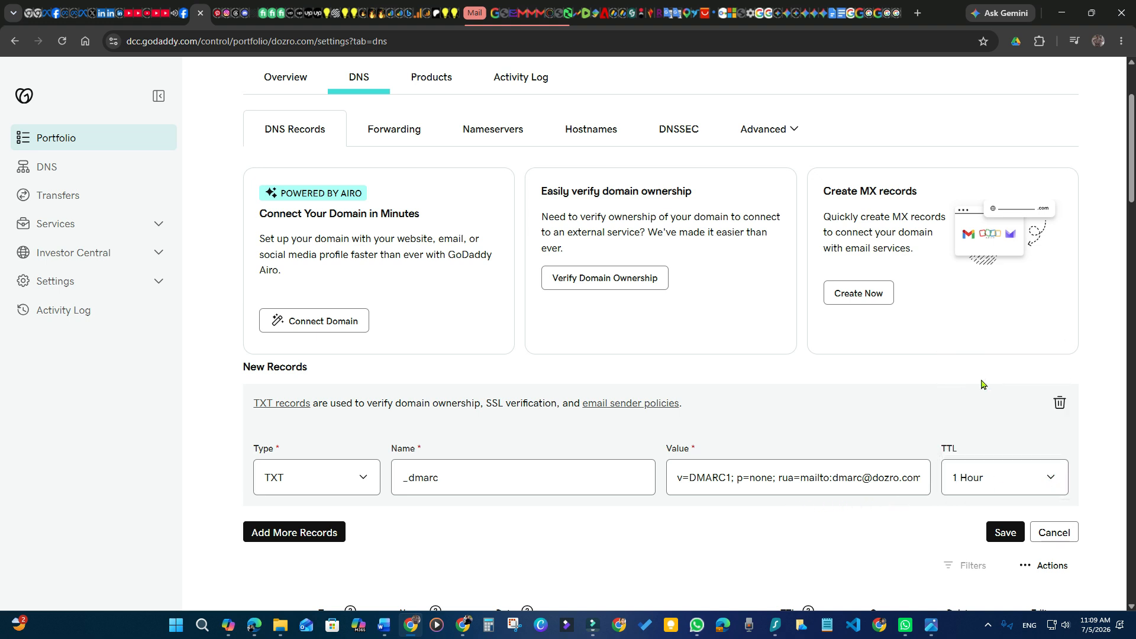
{"action": "left_click", "coordinate": [1005, 540]}
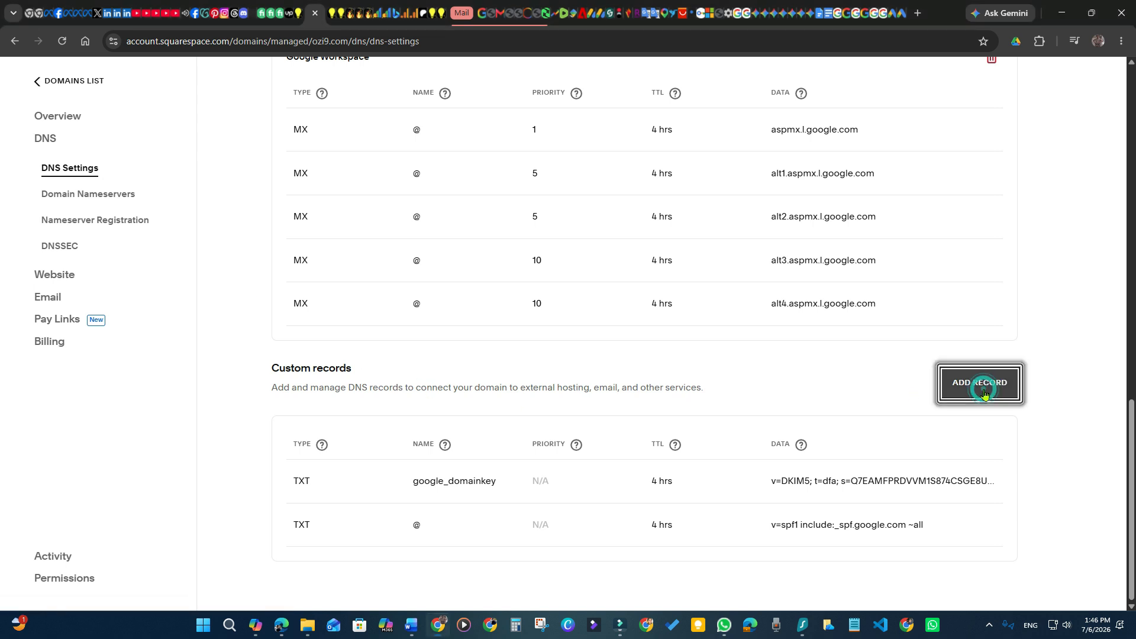
Step: Add a custom TXT record named _dmarc with a TTL of 1 hr to the DNS settings of ozi9.com
{"action": "left_click", "coordinate": [982, 391]}
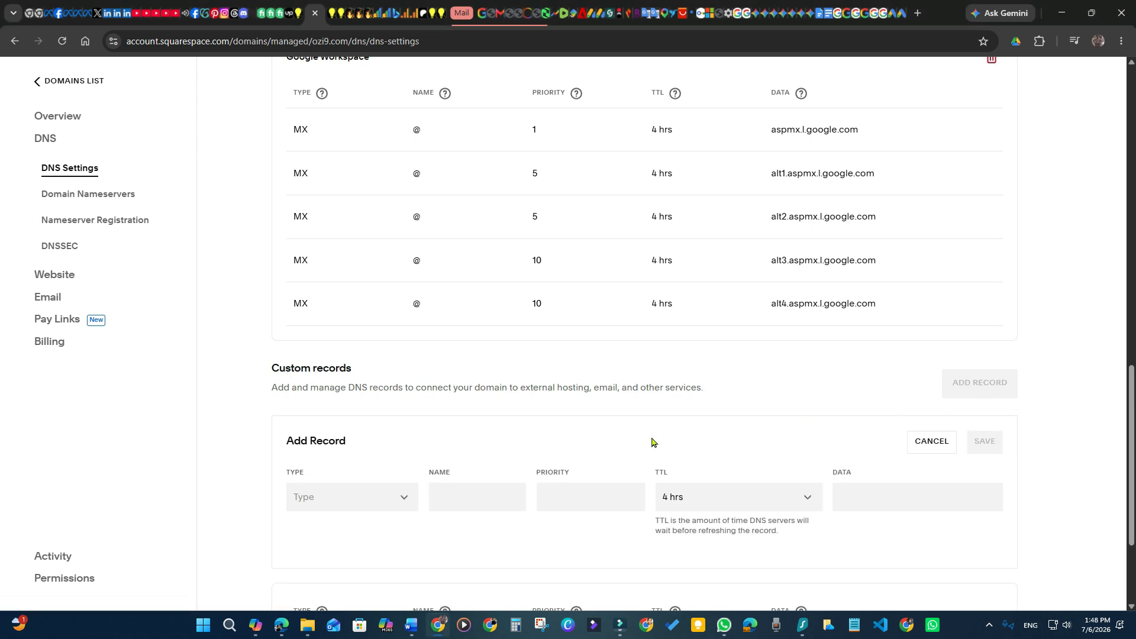
{"action": "left_click", "coordinate": [400, 500]}
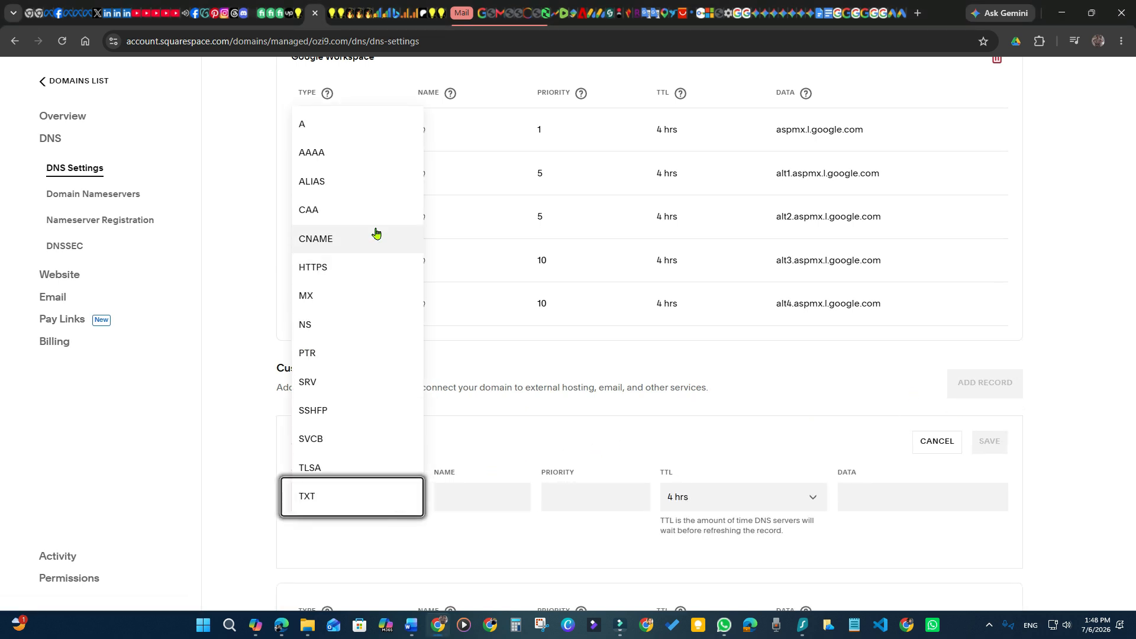
{"action": "left_click", "coordinate": [317, 497]}
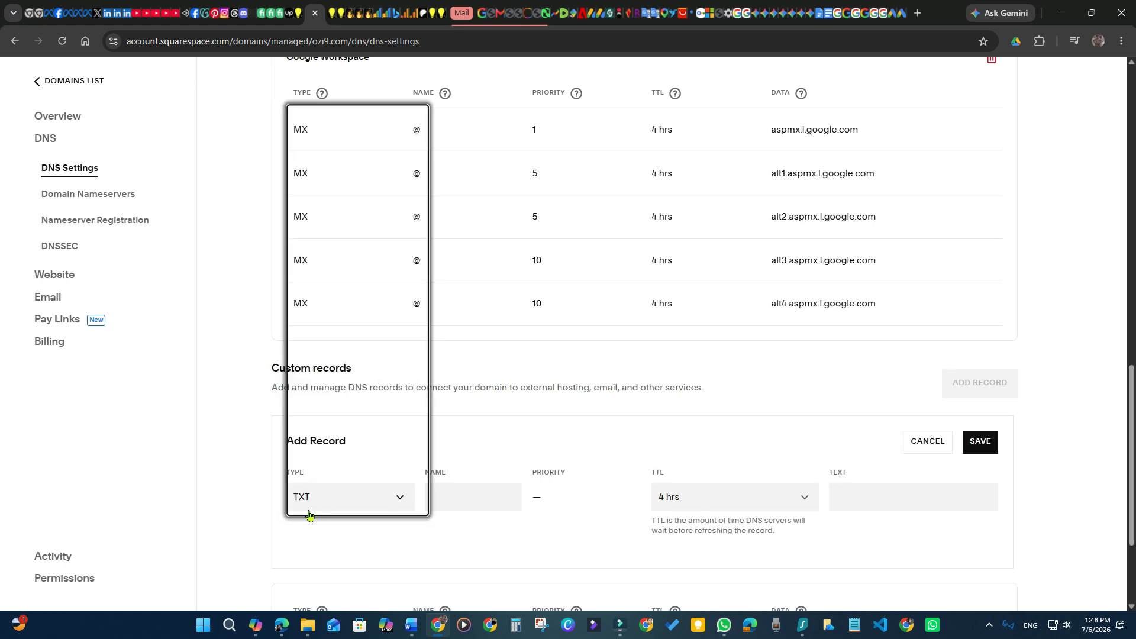
{"action": "left_click", "coordinate": [457, 496]}
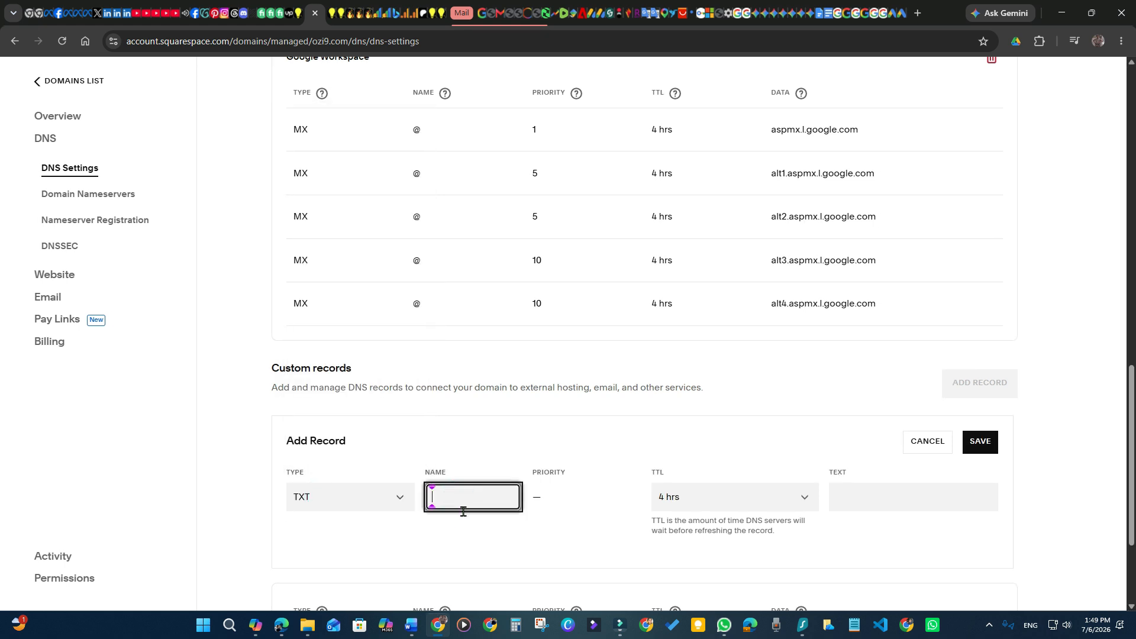
{"action": "type", "text": "_dmarc"}
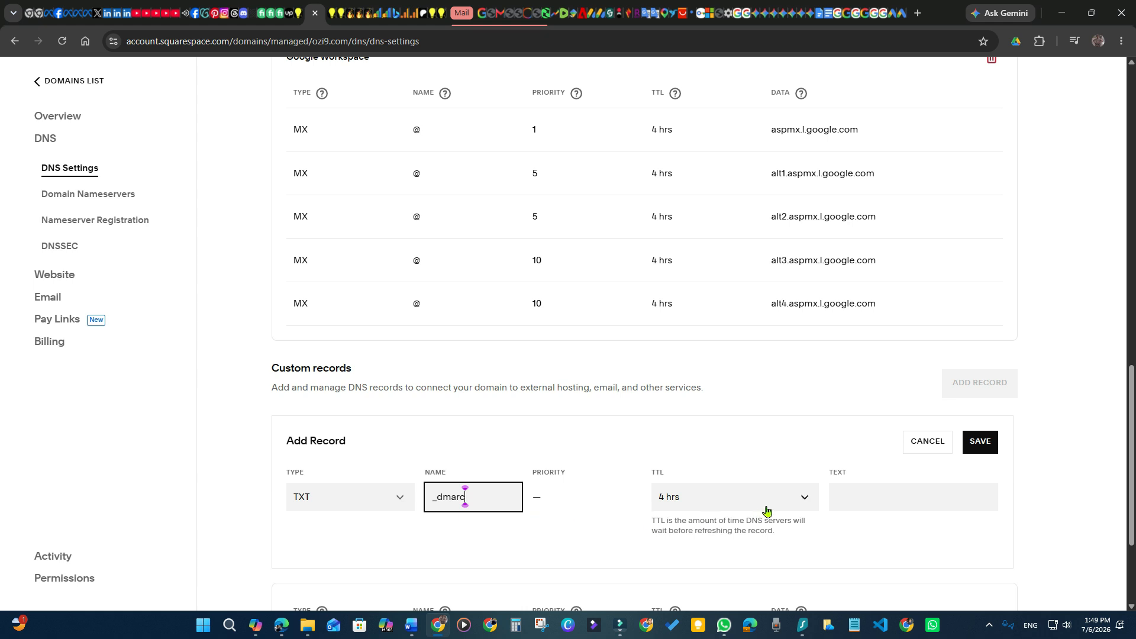
{"action": "left_click", "coordinate": [802, 498]}
{"action": "left_click", "coordinate": [688, 418]}
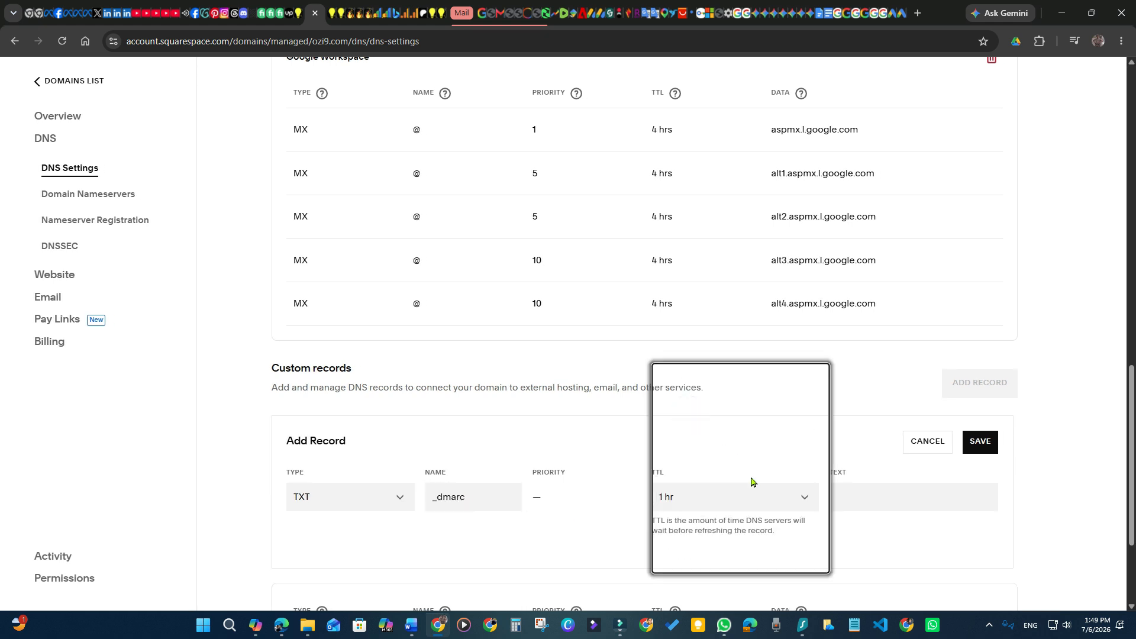
Step: Paste the copied v=DMARC1; p=none; value with its rua=mailto: report address as the _dmarc record's text, and save the record
{"action": "left_click", "coordinate": [855, 496]}
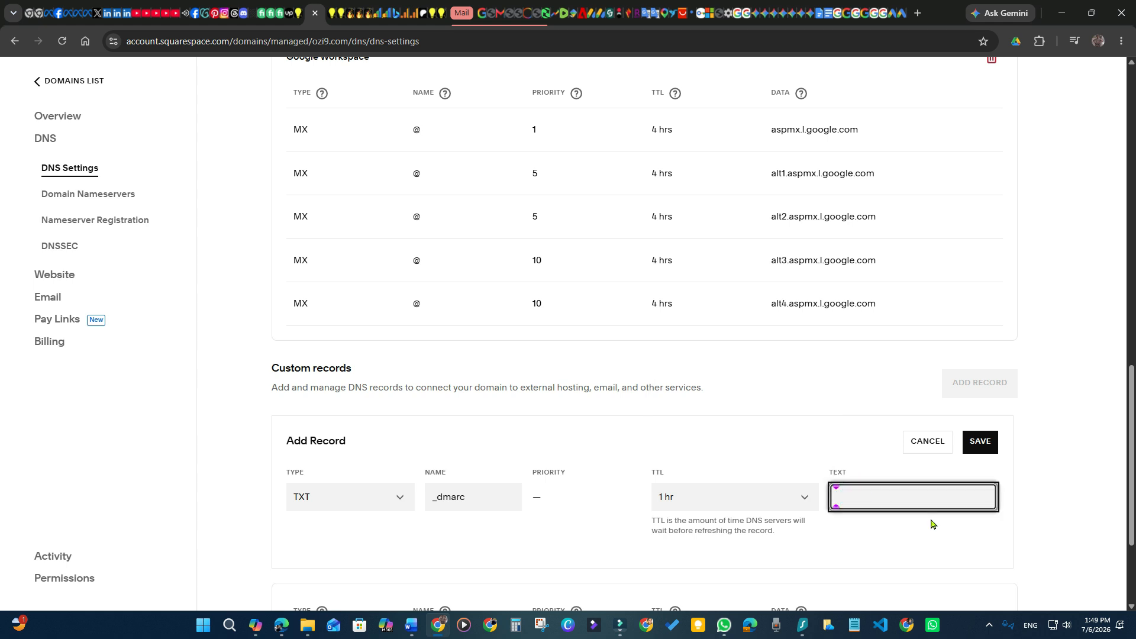
{"action": "key", "text": "ctrl+v"}
{"action": "left_click", "coordinate": [915, 527]}
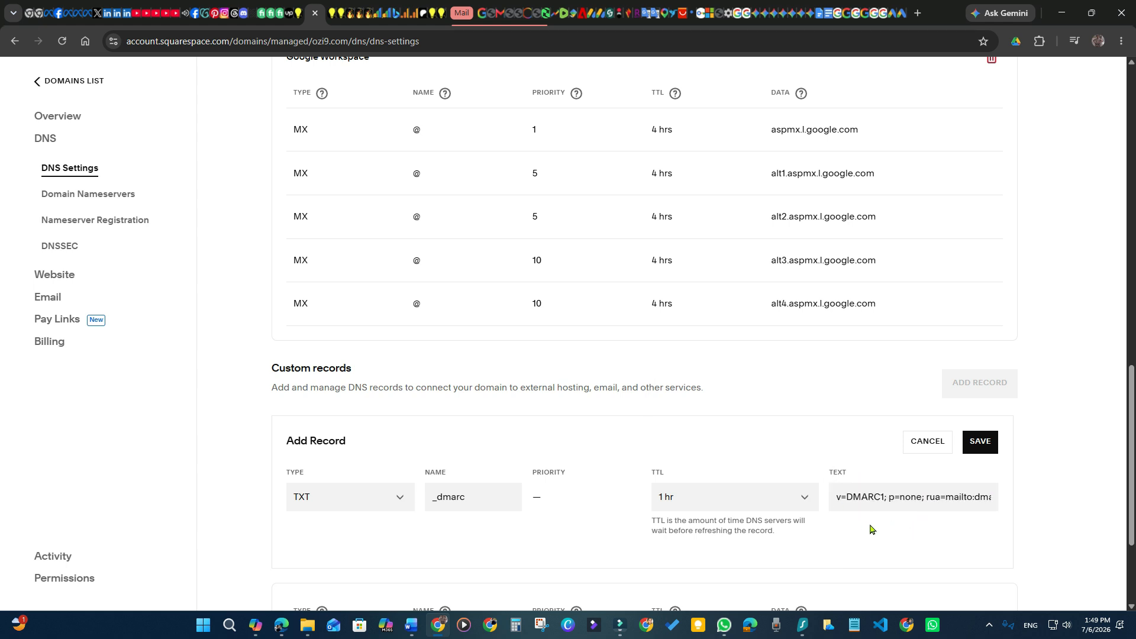
{"action": "left_click", "coordinate": [980, 443]}
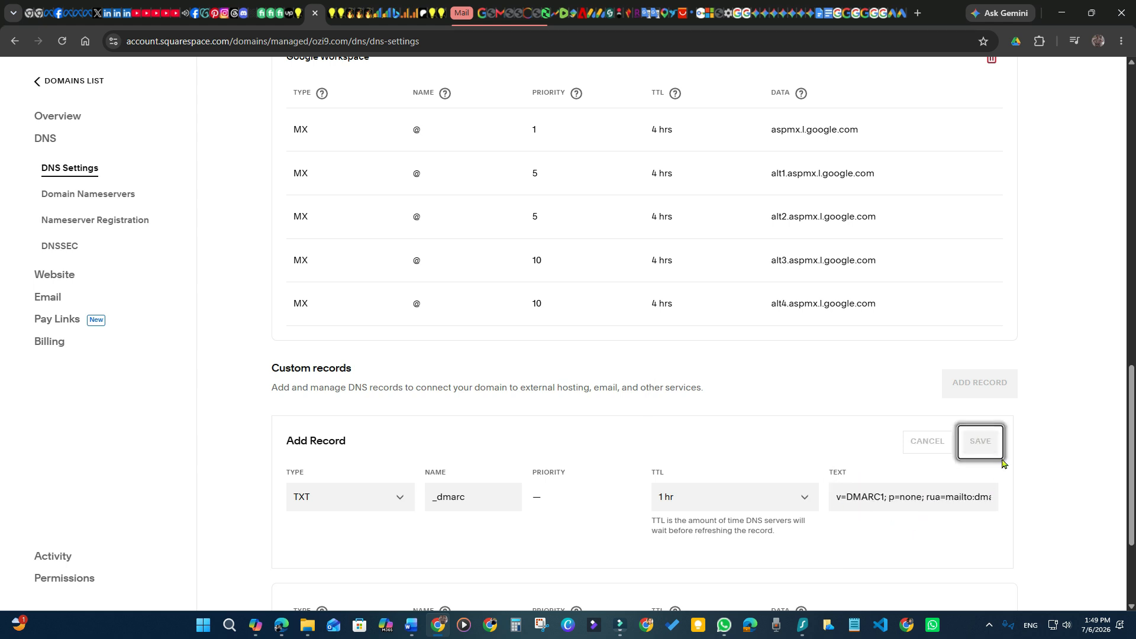